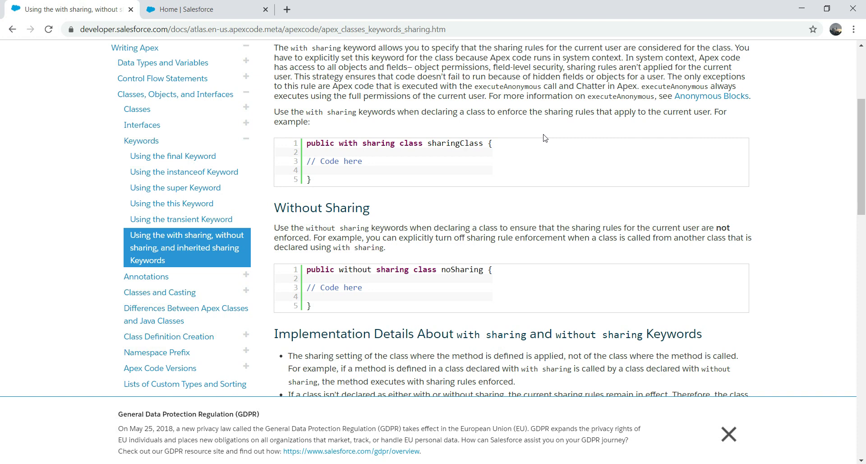
left_click_drag(862, 165, 850, 86)
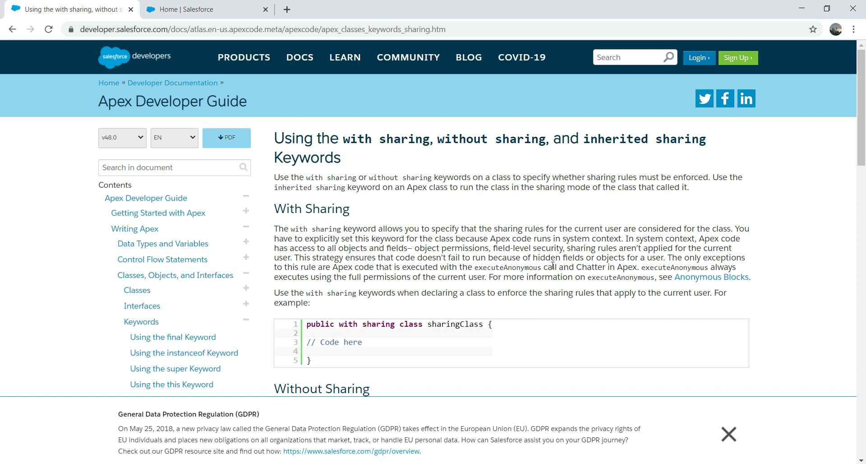
left_click_drag(860, 136, 860, 173)
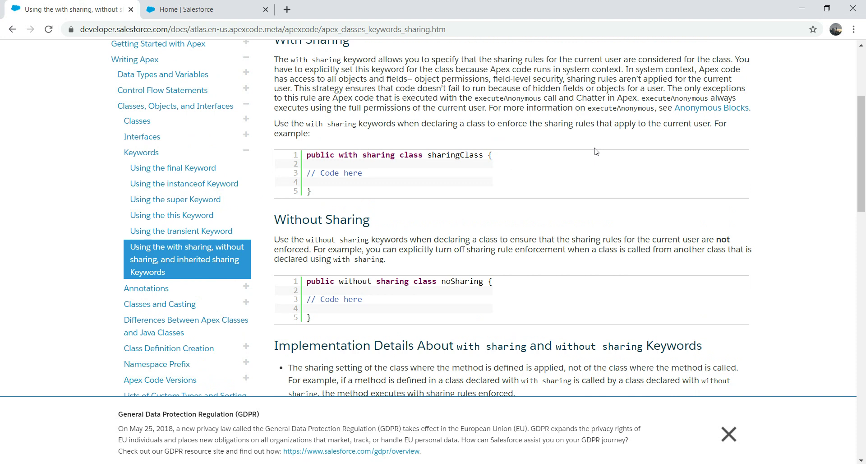
- Switch to the 'Home | Salesforce' Setup tab and briefly open and close the gear menu
left_click(191, 7)
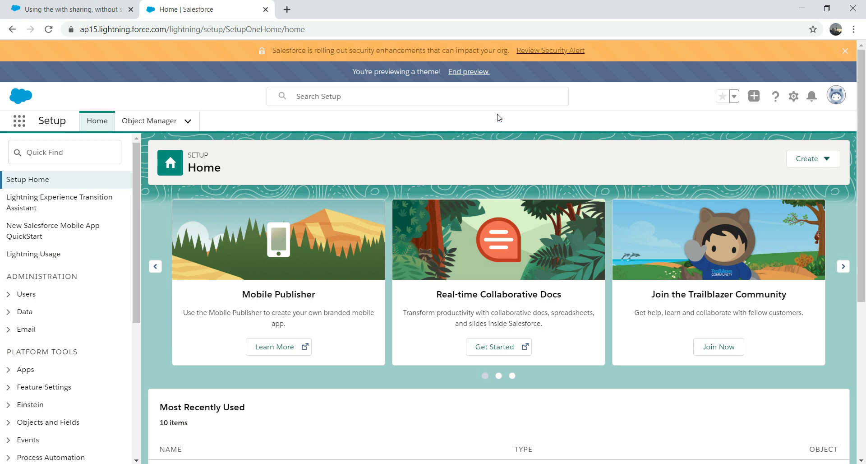
left_click(794, 101)
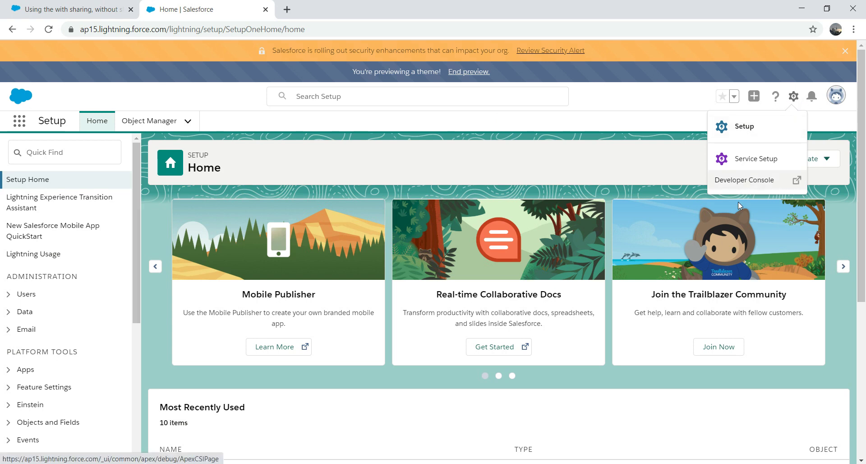
left_click(565, 129)
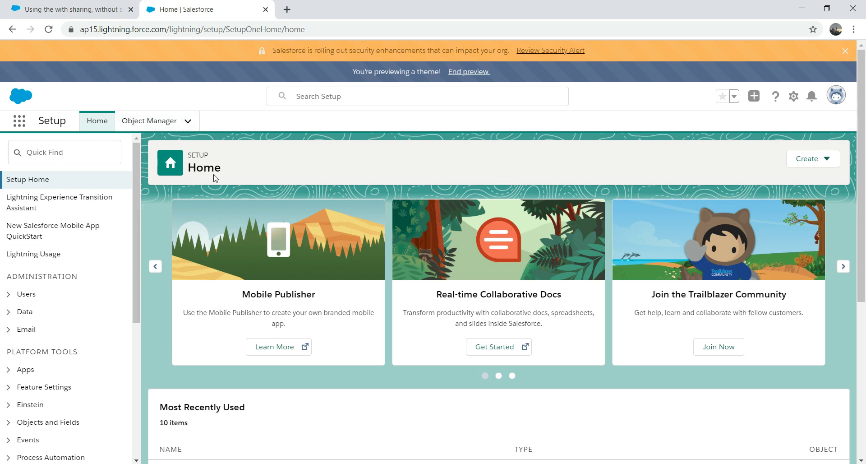
- Search 'apex' in Quick Find, open Apex Classes, and scroll through the class list
left_click(58, 153)
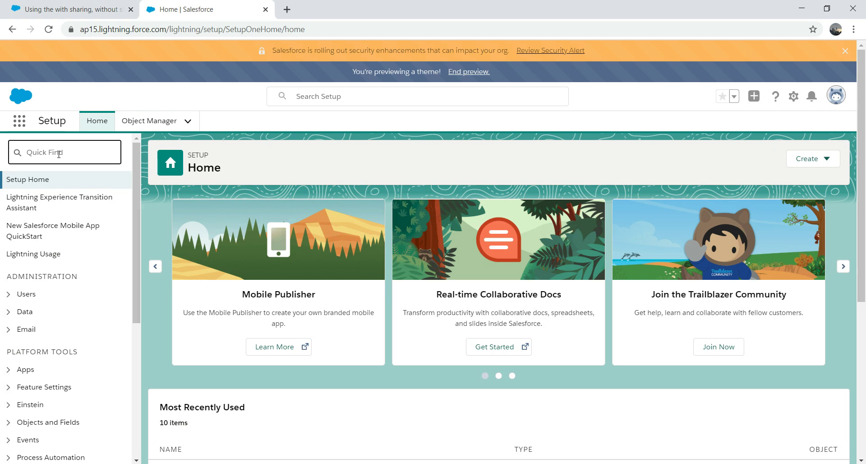
type("apex")
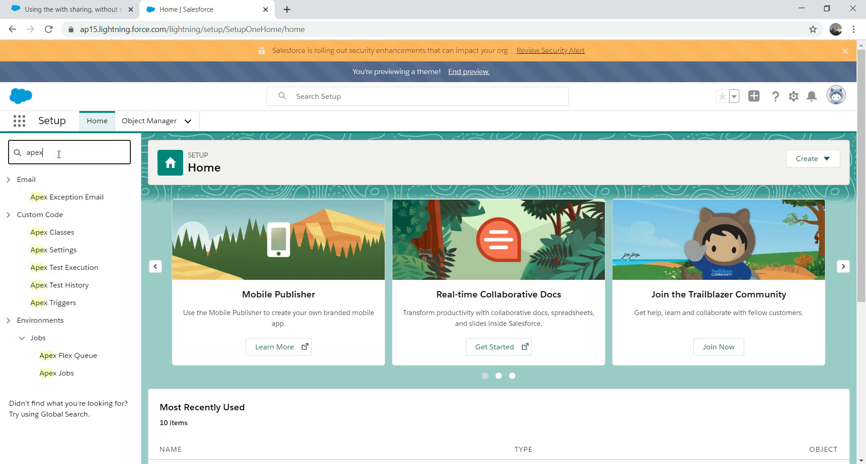
left_click(77, 233)
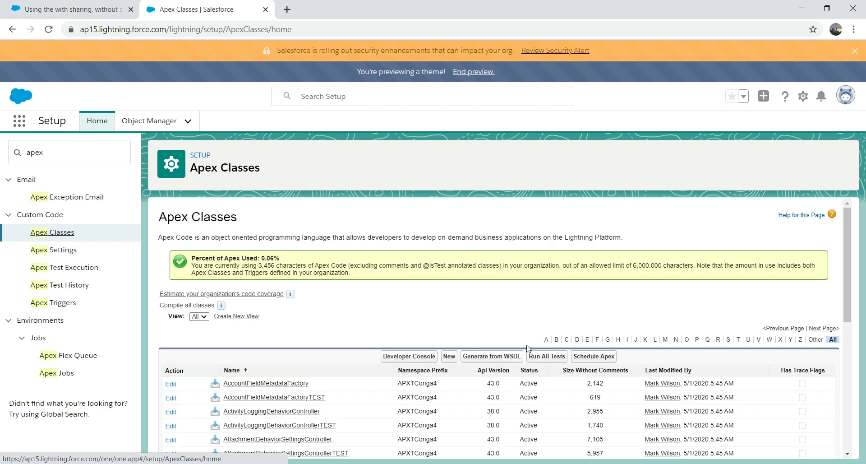
left_click_drag(847, 254, 837, 422)
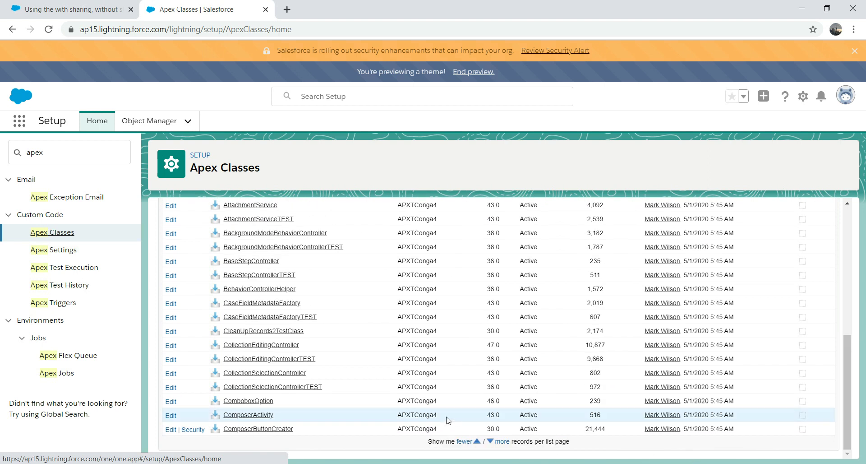
mouse_move(847, 364)
left_mouse_down()
mouse_move(843, 356)
mouse_move(842, 364)
left_mouse_up()
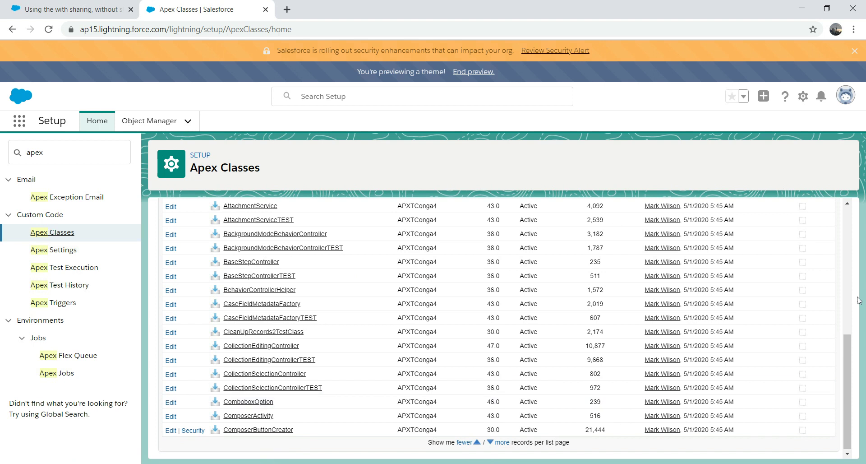
left_click_drag(847, 354, 845, 217)
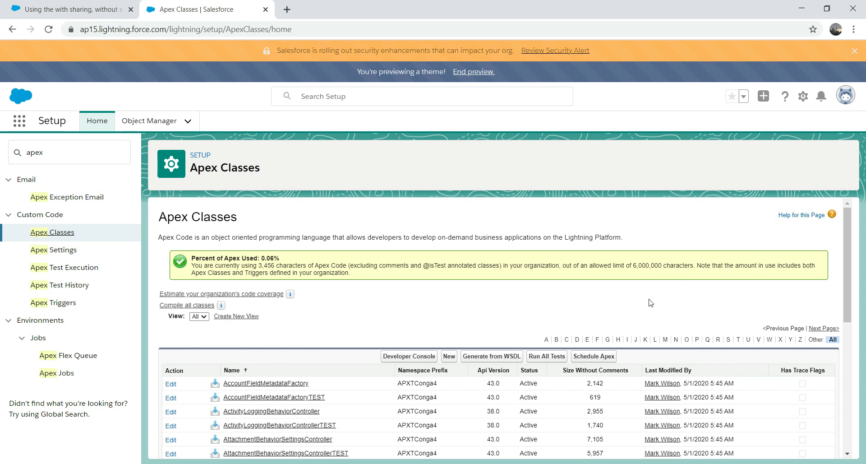
- Filter classes by the letter D, open Demo1, and highlight its class declaration on line 1
left_click(577, 340)
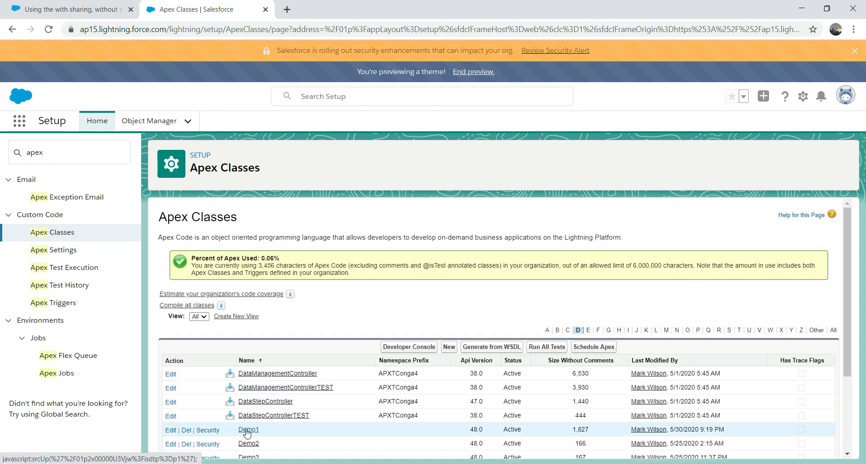
left_click(250, 431)
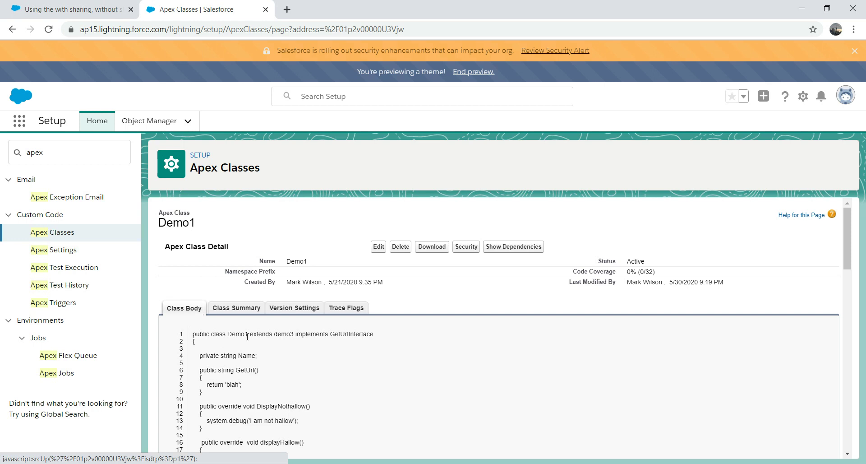
left_click_drag(249, 334, 375, 332)
left_click(266, 360)
left_click_drag(249, 334, 200, 334)
left_click(286, 362)
left_click(42, 6)
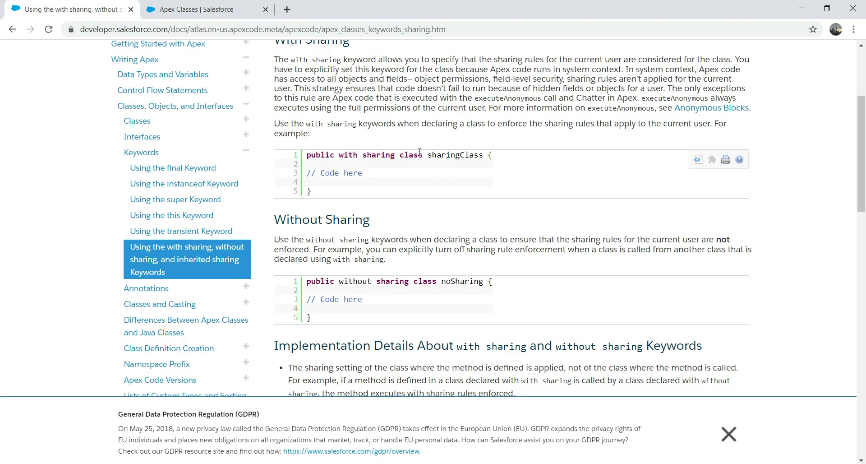
left_click(213, 9)
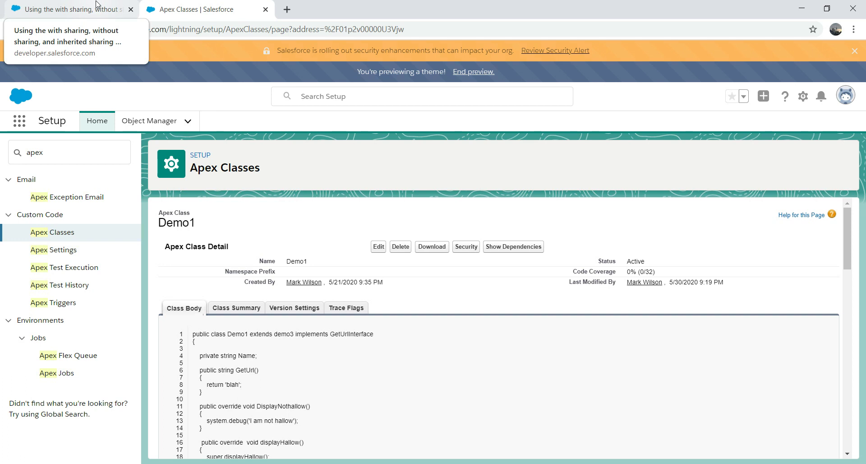
- Return to the first tab with the sharing keywords documentation
left_click(96, 5)
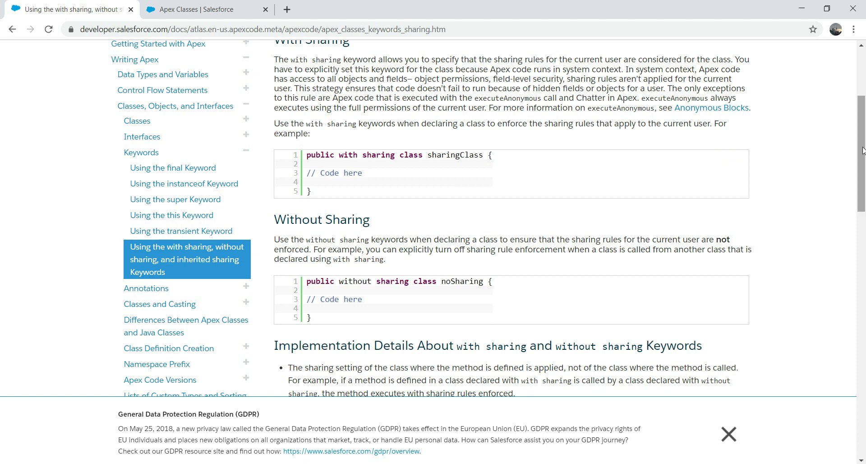
left_click_drag(861, 150, 862, 187)
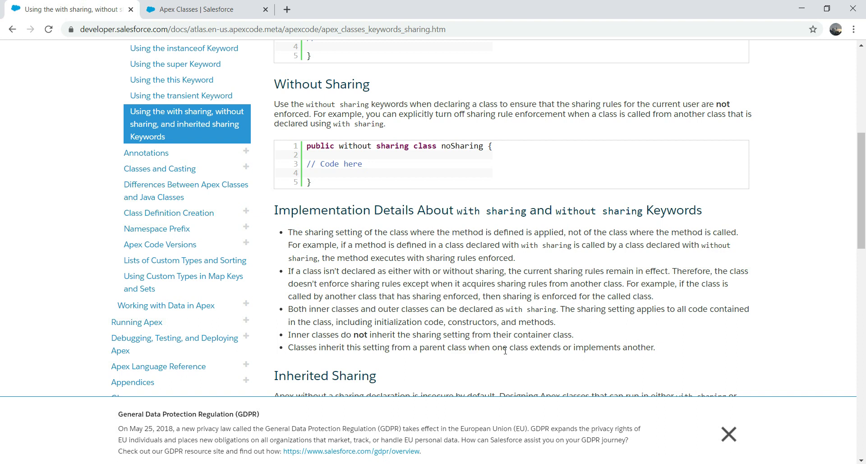
left_click_drag(672, 356, 490, 348)
left_click(540, 286)
mouse_move(862, 150)
left_mouse_down()
mouse_move(862, 68)
mouse_move(862, 218)
mouse_move(854, 137)
mouse_move(862, 74)
mouse_move(862, 188)
mouse_move(863, 155)
left_mouse_up()
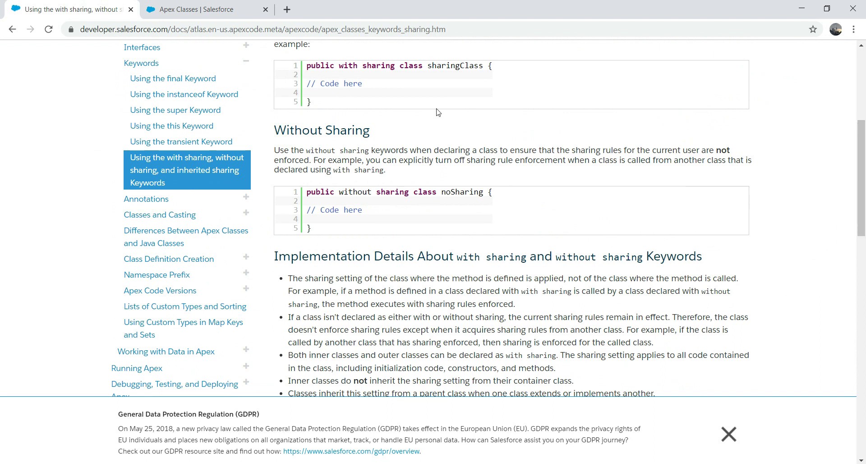
- Go back to the Apex Classes list and scroll to Demo1, Demo2, Demo3, DemoClass and DemoInterface
left_click(232, 8)
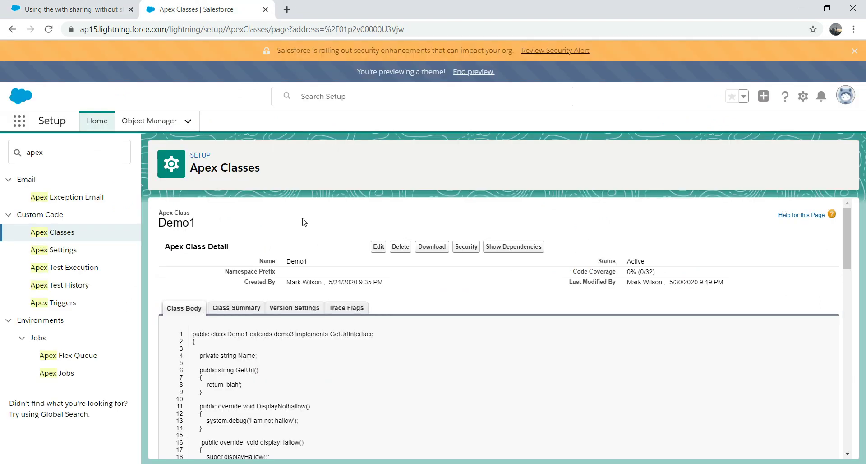
left_click(12, 29)
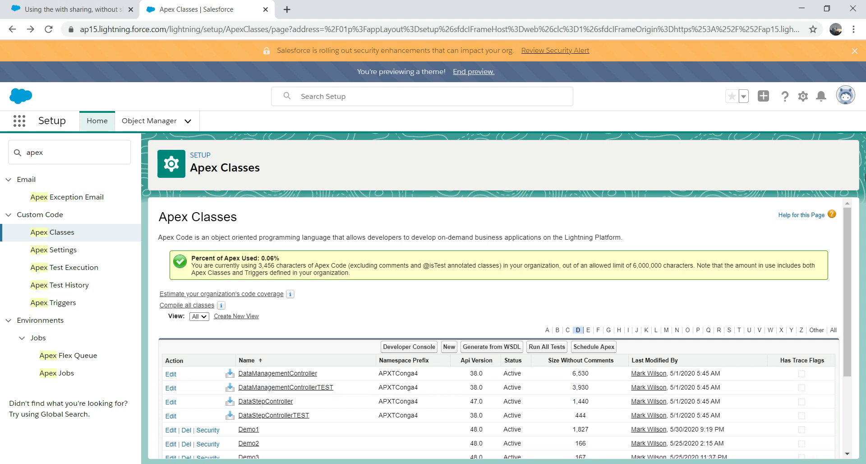
left_click_drag(846, 230, 847, 275)
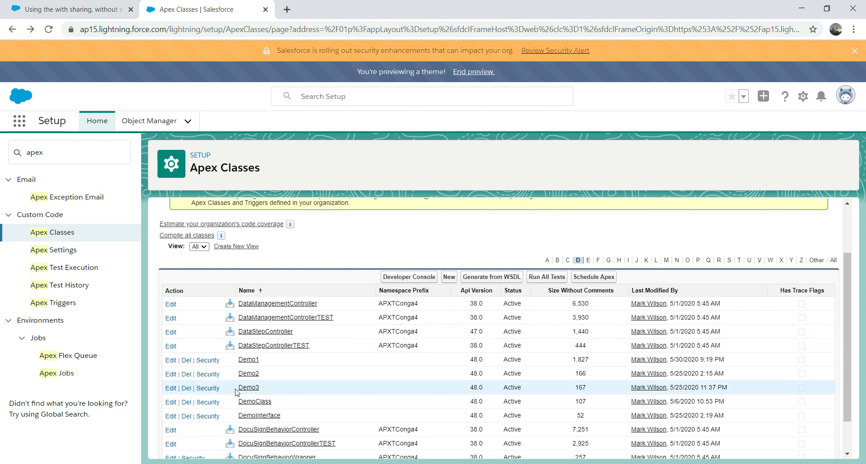
- In Demo1's Security settings, remove System Administrator so no profiles remain enabled
left_click(203, 360)
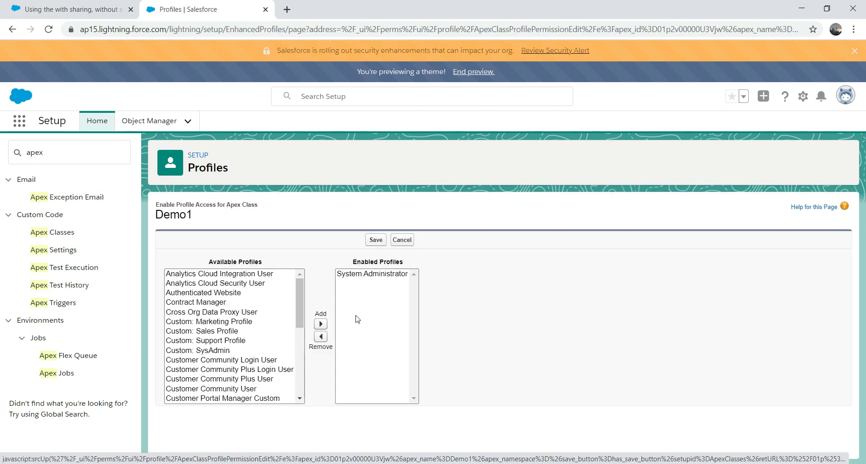
left_click(363, 274)
left_click(320, 338)
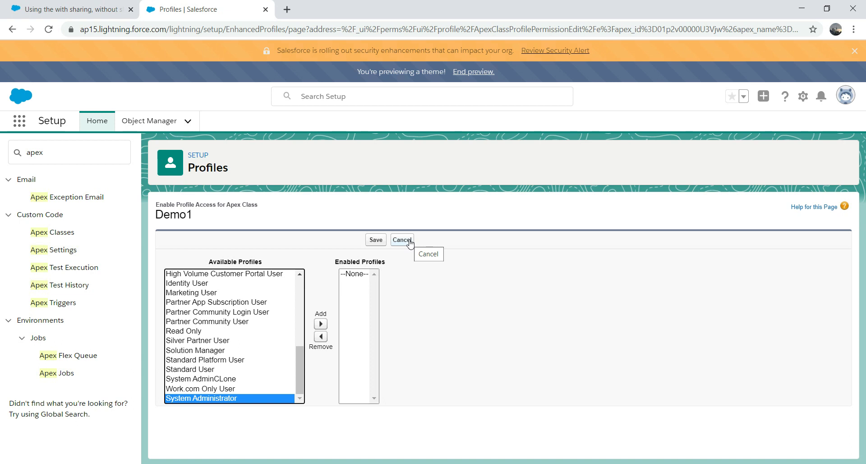
left_click(282, 248)
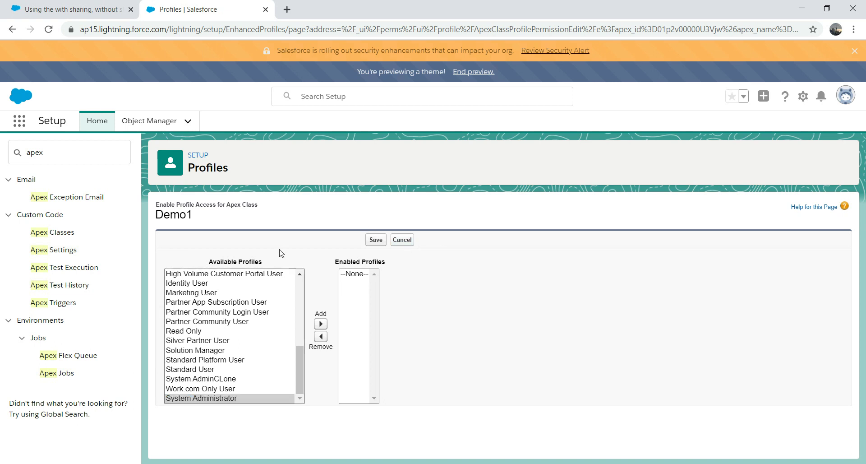
- Search 'profile' in Quick Find, open Custom: Marketing Profile, and view its Apex Class Access
double_click(72, 152)
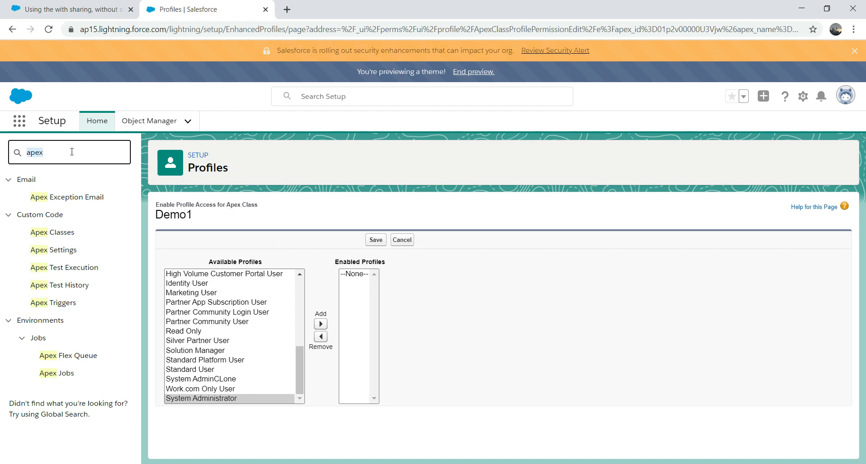
type("profile")
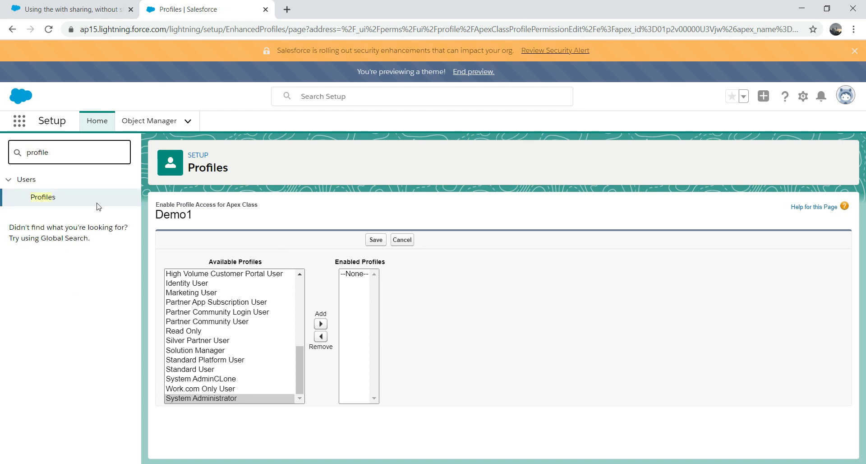
left_click(49, 198)
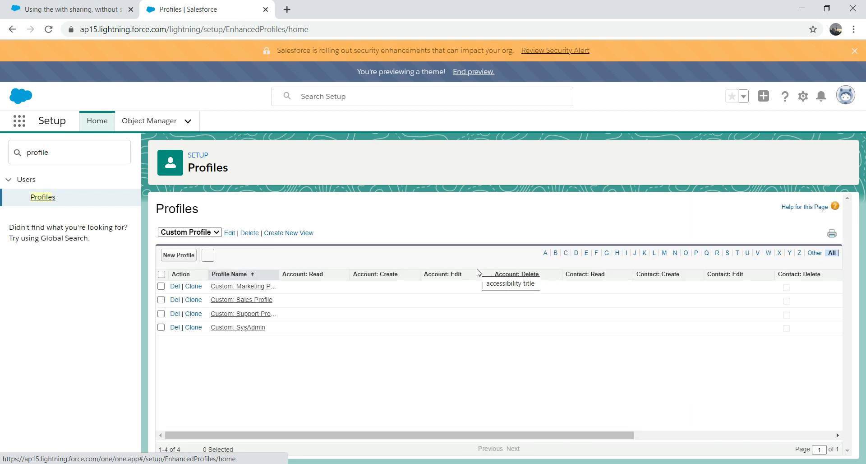
left_click(244, 288)
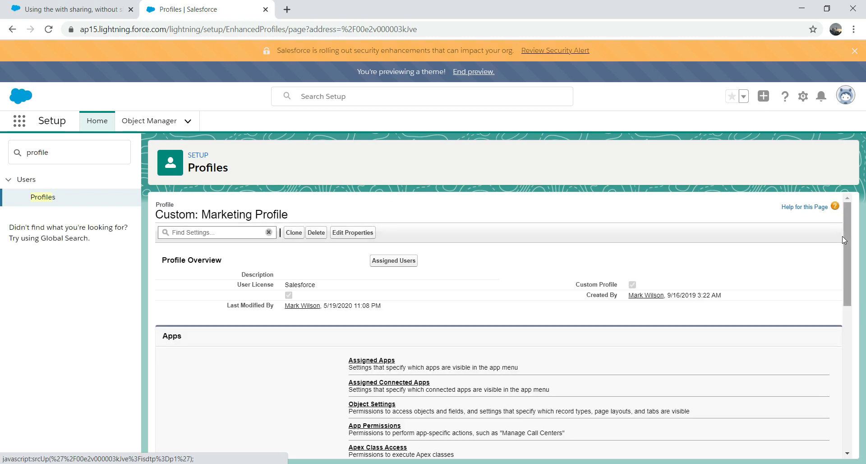
left_click_drag(845, 240, 840, 282)
left_click(394, 338)
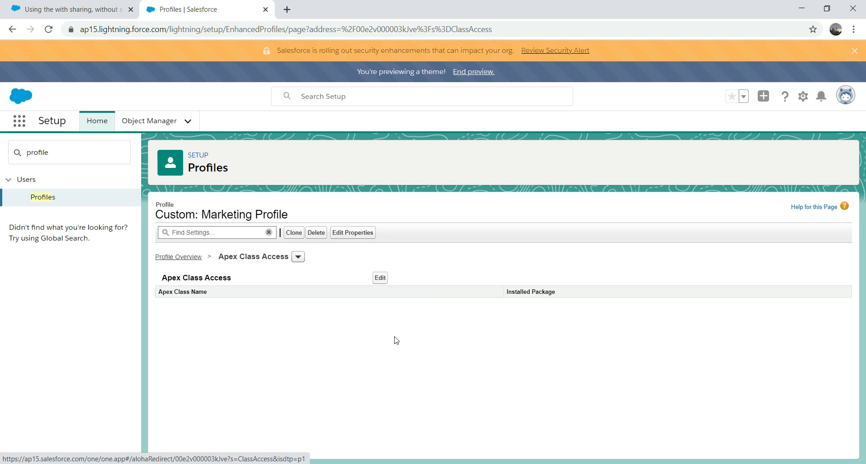
- Edit the Marketing Profile's Apex Class Access and browse the Available Apex Classes list
left_click(380, 277)
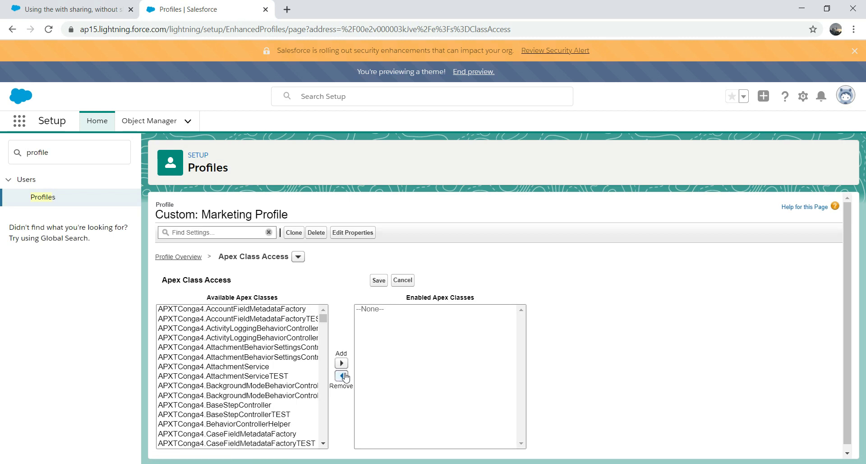
mouse_move(323, 321)
left_mouse_down()
mouse_move(323, 338)
mouse_move(315, 319)
left_mouse_up()
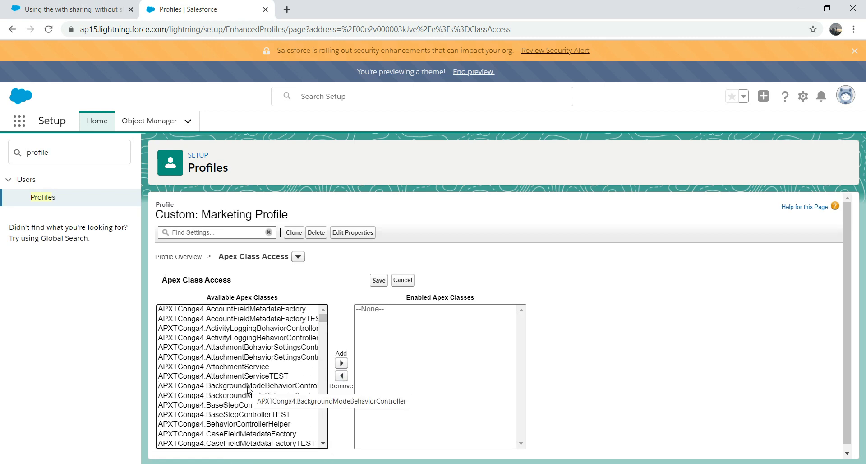